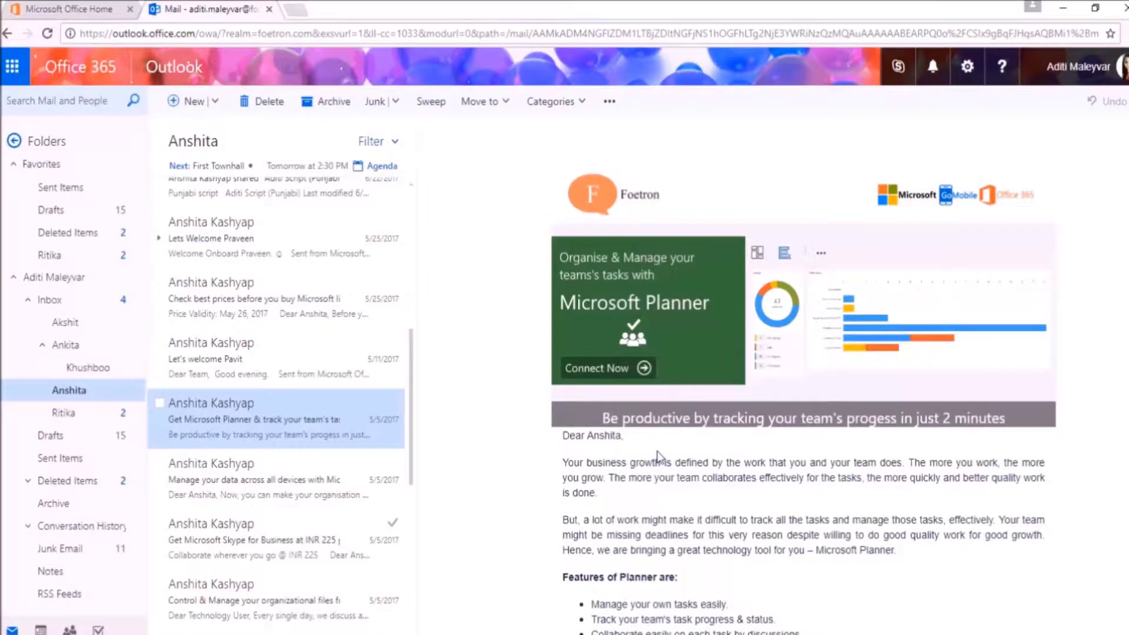
{"action": "scroll", "coordinate": [659, 453], "scroll_direction": "down", "scroll_amount": 5}
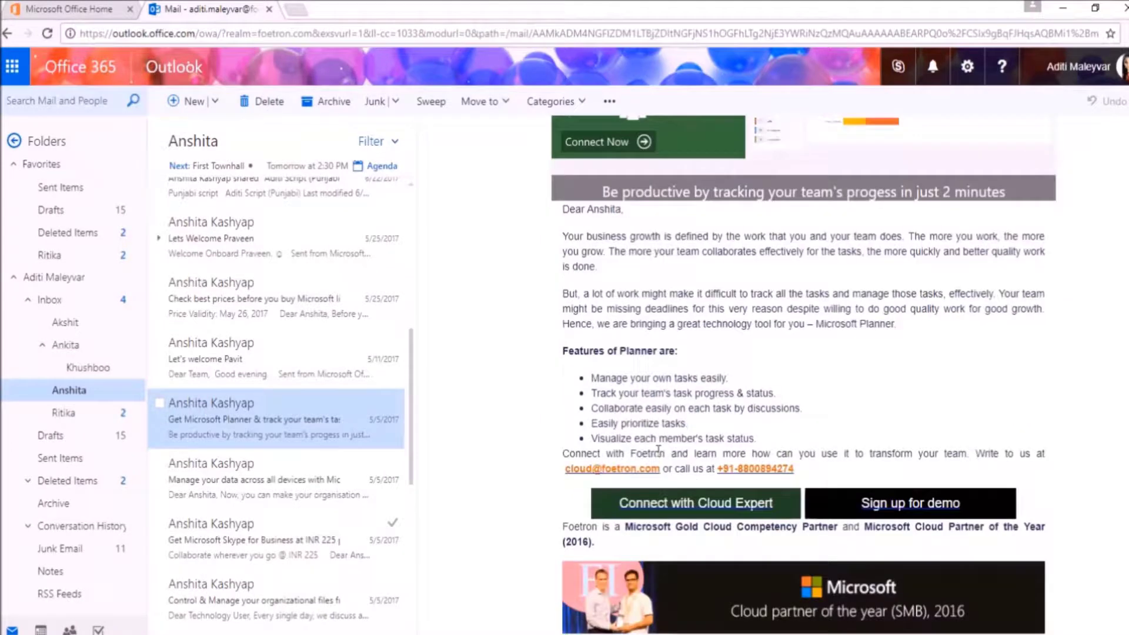
{"action": "scroll", "coordinate": [658, 454], "scroll_direction": "up", "scroll_amount": 8}
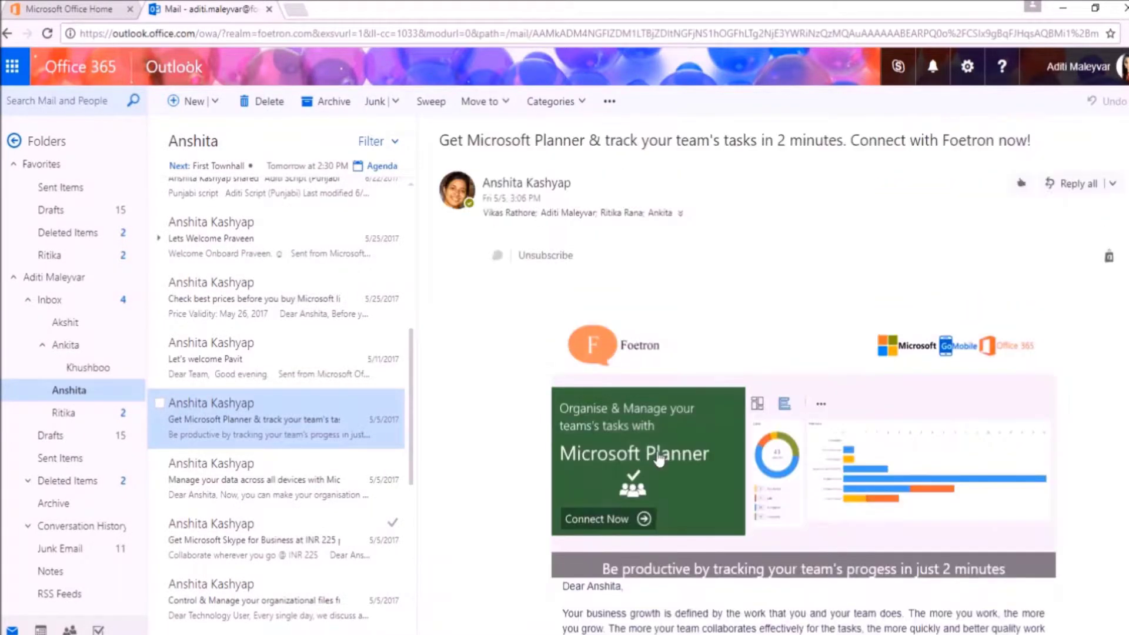
{"action": "scroll", "coordinate": [658, 454], "scroll_direction": "down", "scroll_amount": 4}
Open the 'Control & Manage your organizational files' email and show its More actions menu
{"action": "left_click", "coordinate": [267, 526]}
{"action": "scroll", "coordinate": [815, 428], "scroll_direction": "down", "scroll_amount": 5}
{"action": "scroll", "coordinate": [815, 429], "scroll_direction": "down", "scroll_amount": 5}
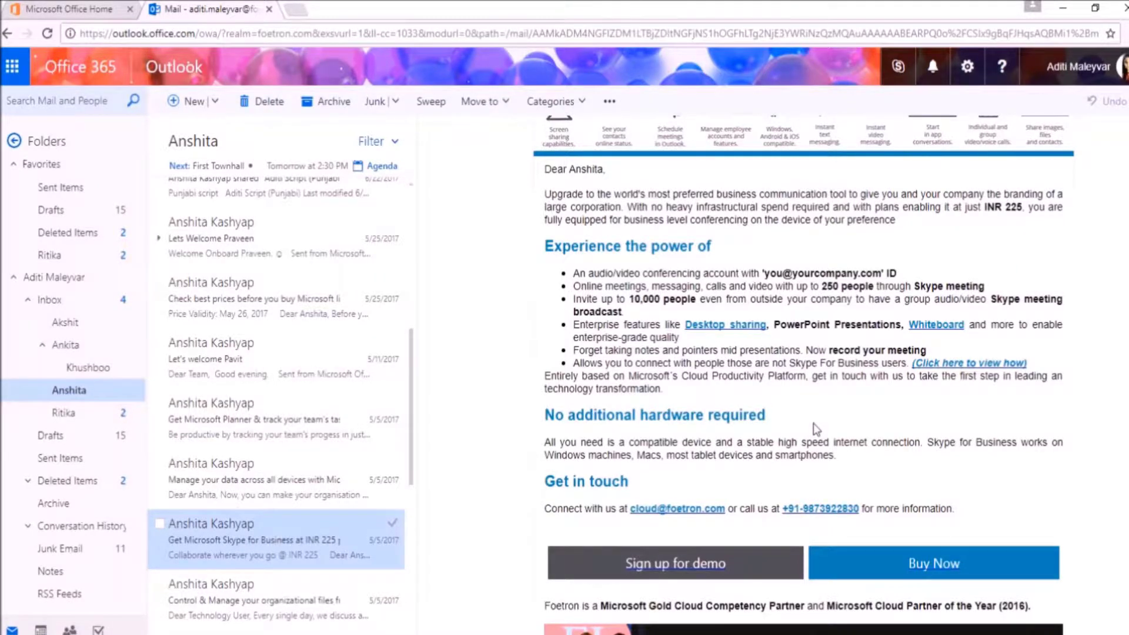
{"action": "scroll", "coordinate": [813, 428], "scroll_direction": "down", "scroll_amount": 2}
{"action": "scroll", "coordinate": [813, 423], "scroll_direction": "up", "scroll_amount": 10}
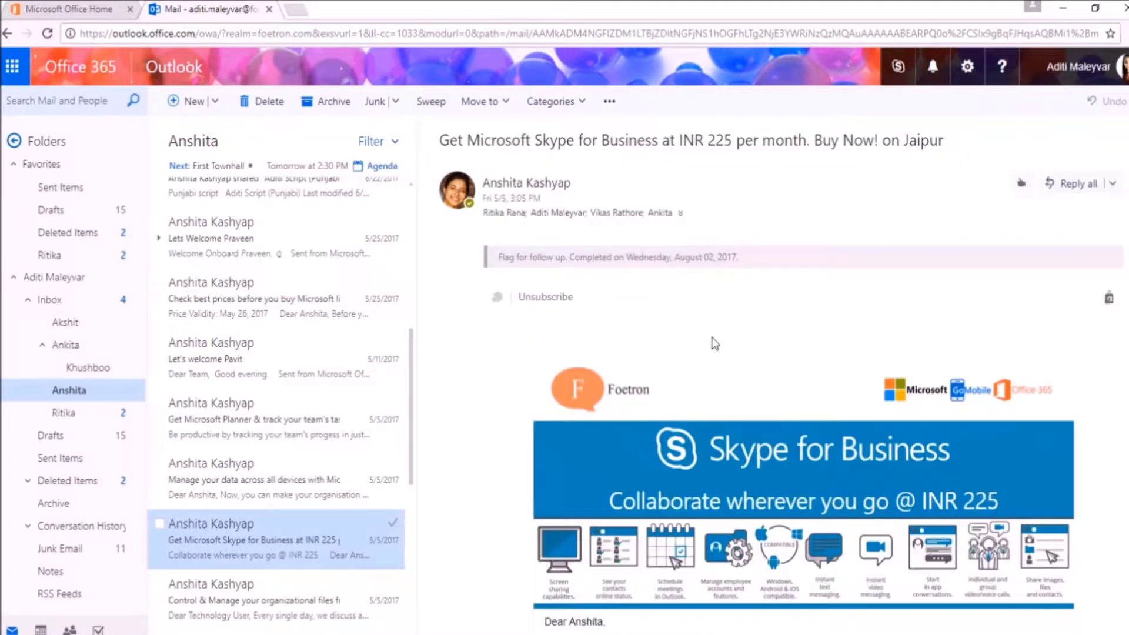
{"action": "scroll", "coordinate": [711, 337], "scroll_direction": "down", "scroll_amount": 2}
{"action": "scroll", "coordinate": [711, 337], "scroll_direction": "down", "scroll_amount": 4}
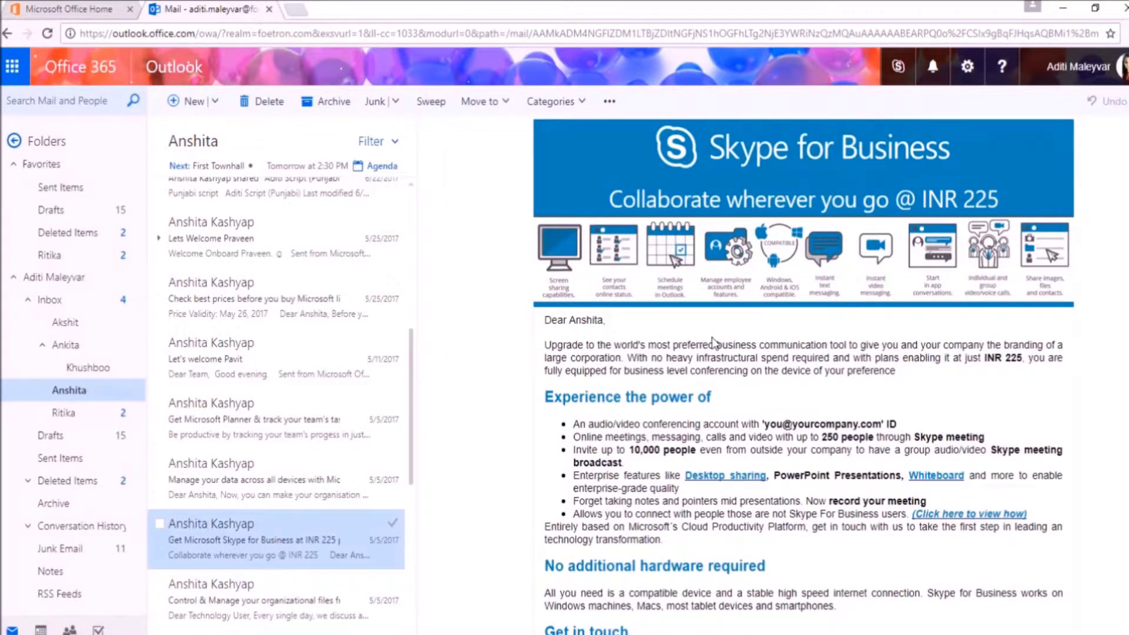
{"action": "scroll", "coordinate": [711, 337], "scroll_direction": "down", "scroll_amount": 5}
{"action": "left_click", "coordinate": [266, 601]}
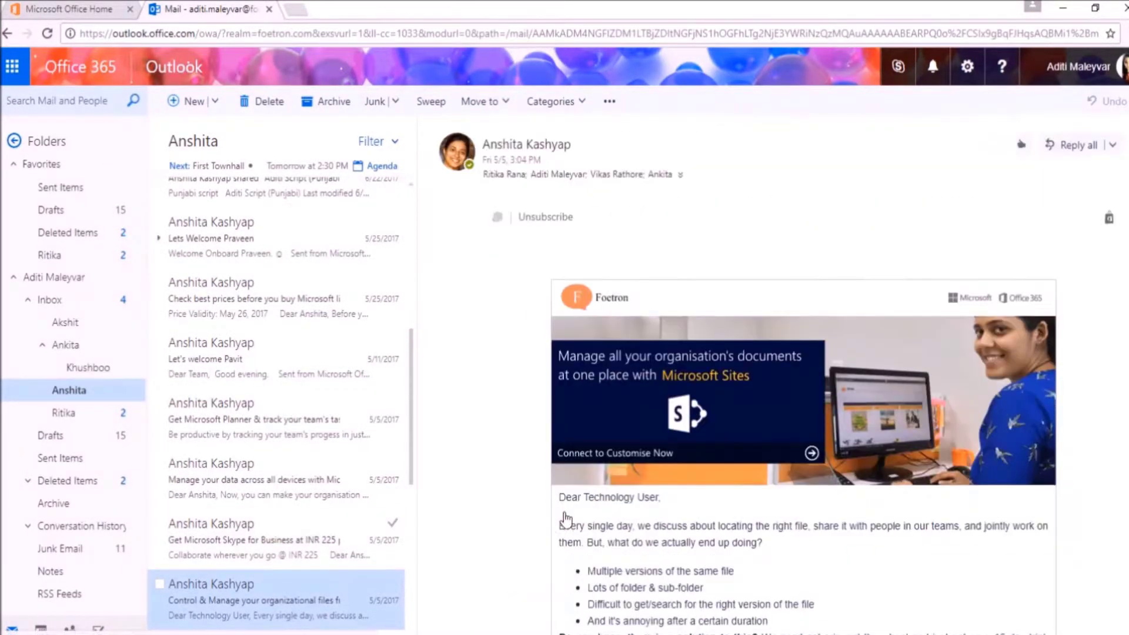
{"action": "scroll", "coordinate": [565, 517], "scroll_direction": "down", "scroll_amount": 3}
{"action": "scroll", "coordinate": [566, 517], "scroll_direction": "down", "scroll_amount": 2}
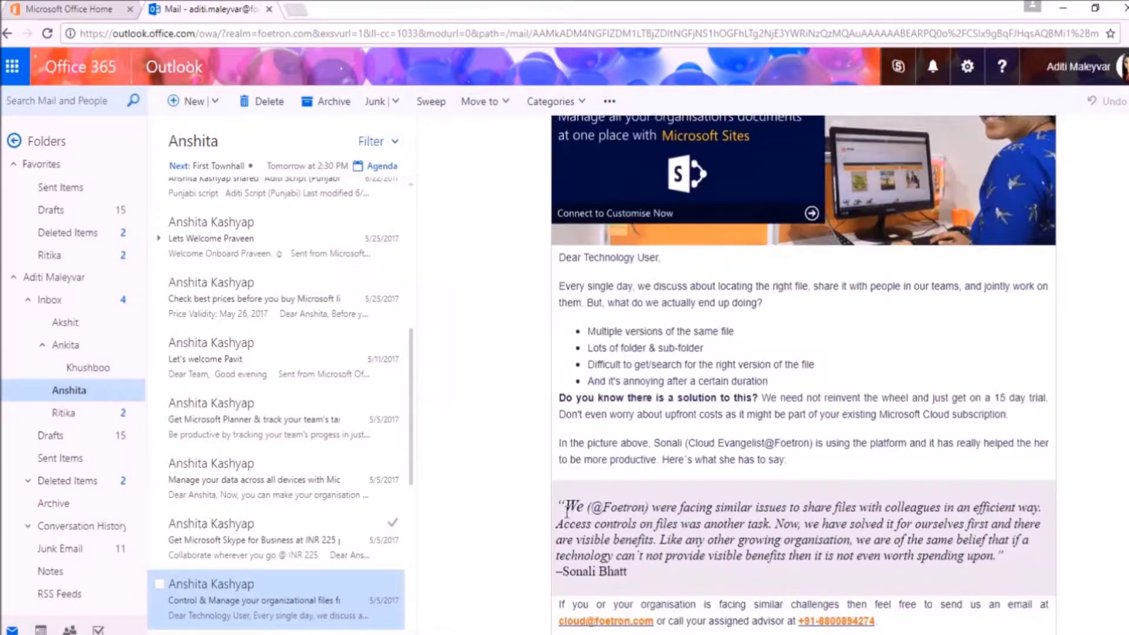
{"action": "scroll", "coordinate": [566, 517], "scroll_direction": "down", "scroll_amount": 2}
{"action": "scroll", "coordinate": [565, 511], "scroll_direction": "down", "scroll_amount": 2}
{"action": "left_click", "coordinate": [609, 100]}
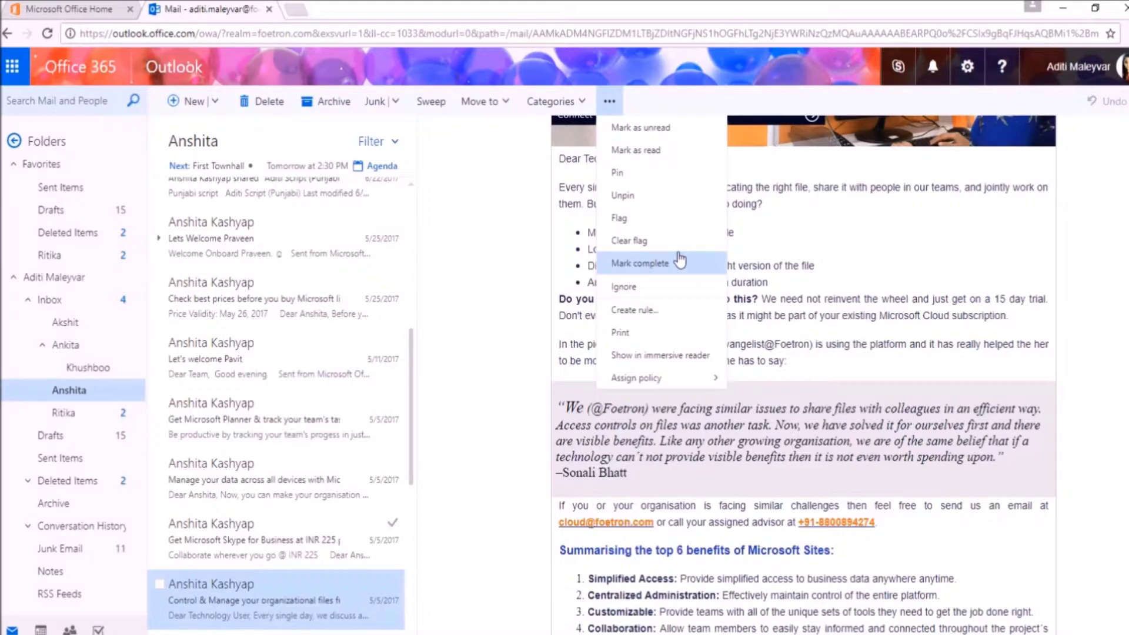
Dismiss the More actions menu and open the Filter menu above the message list
{"action": "left_click", "coordinate": [679, 263]}
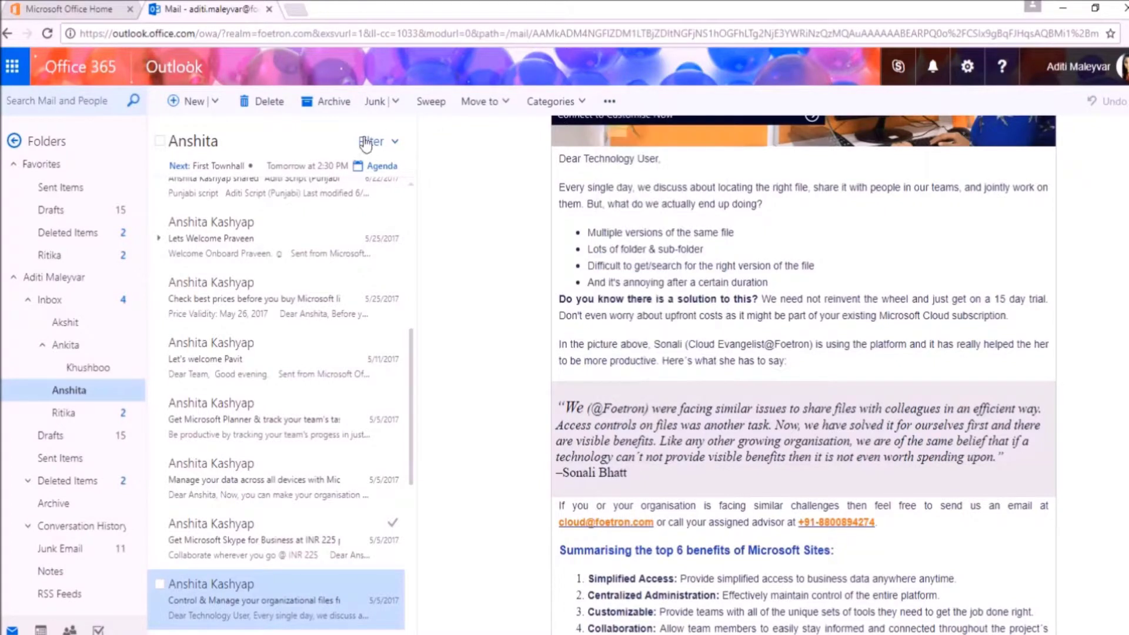
{"action": "left_click", "coordinate": [375, 141]}
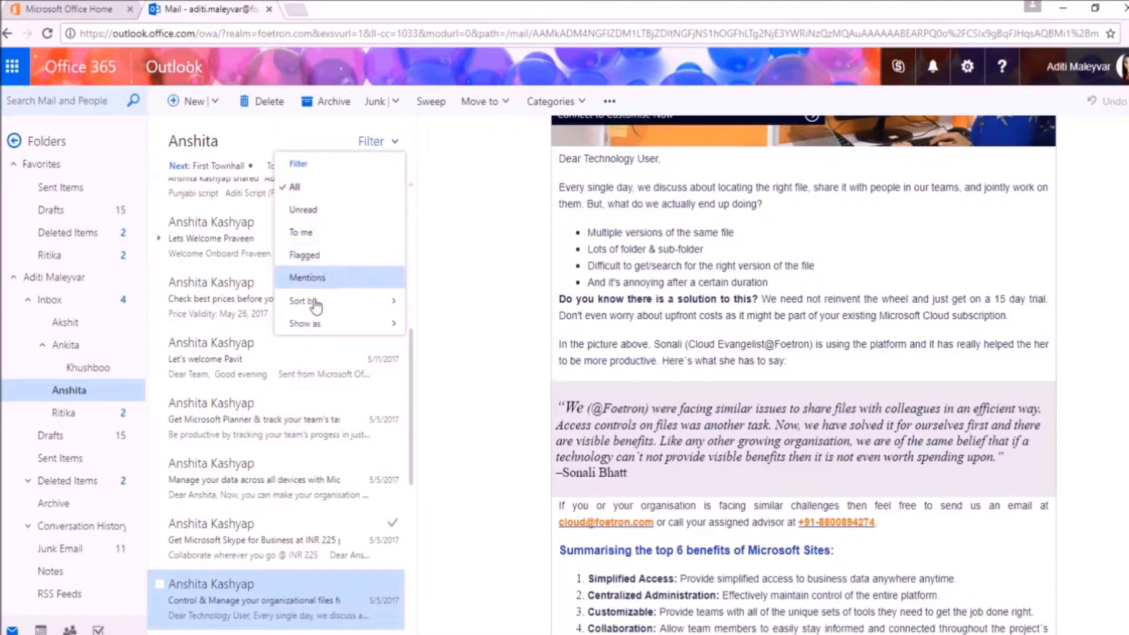
{"action": "mouse_move", "coordinate": [336, 301]}
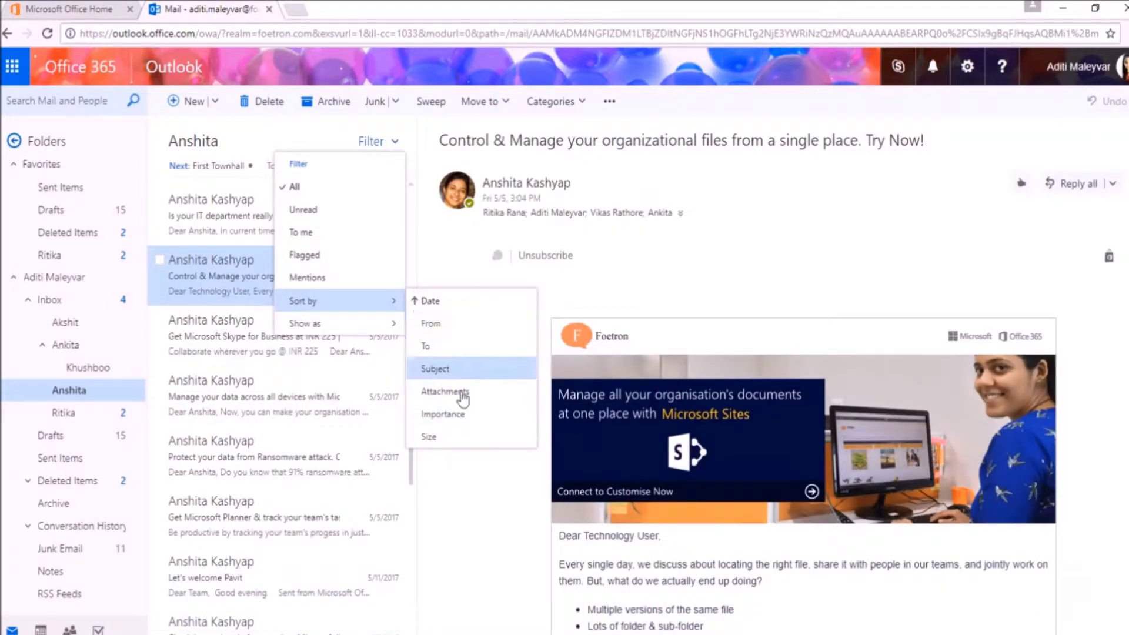
Choose Importance under Sort by to group messages into High and Normal
{"action": "left_click", "coordinate": [442, 414]}
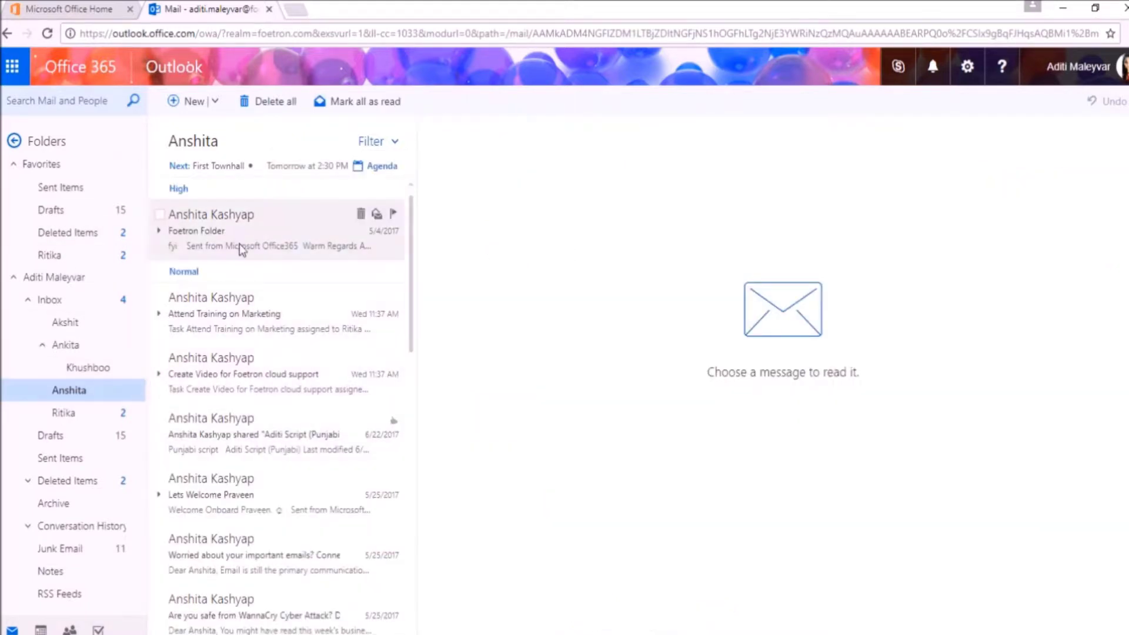